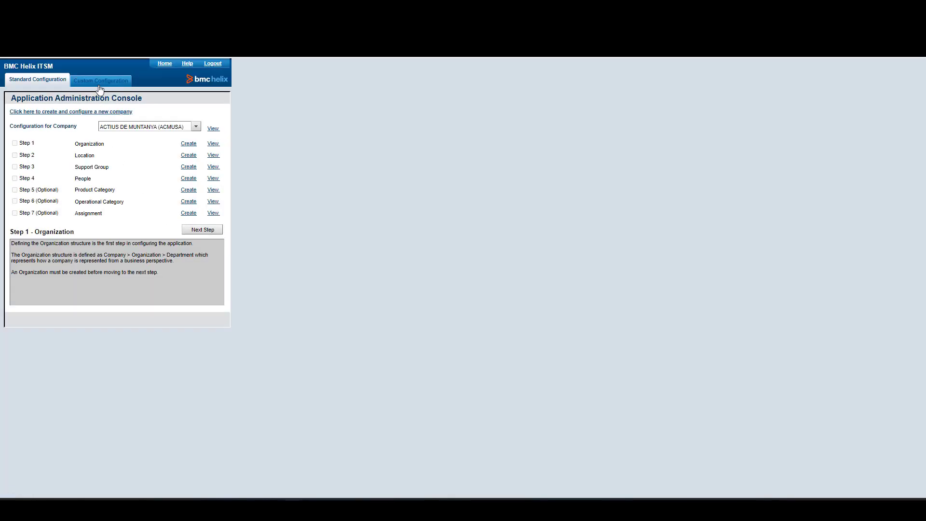
# - Review Foundation > Advanced Options > Progressive Views configuration, confirming it is enabled, then close it
pyautogui.click(100, 86)
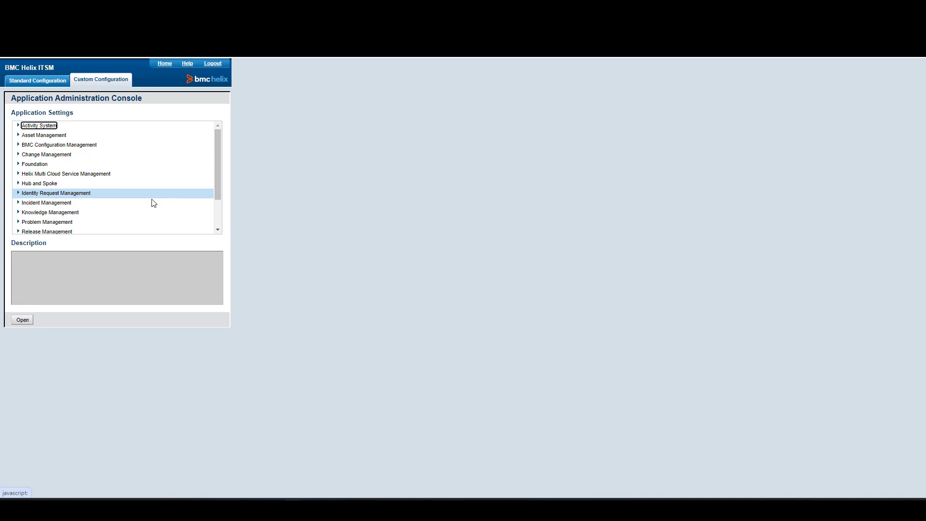
pyautogui.click(19, 165)
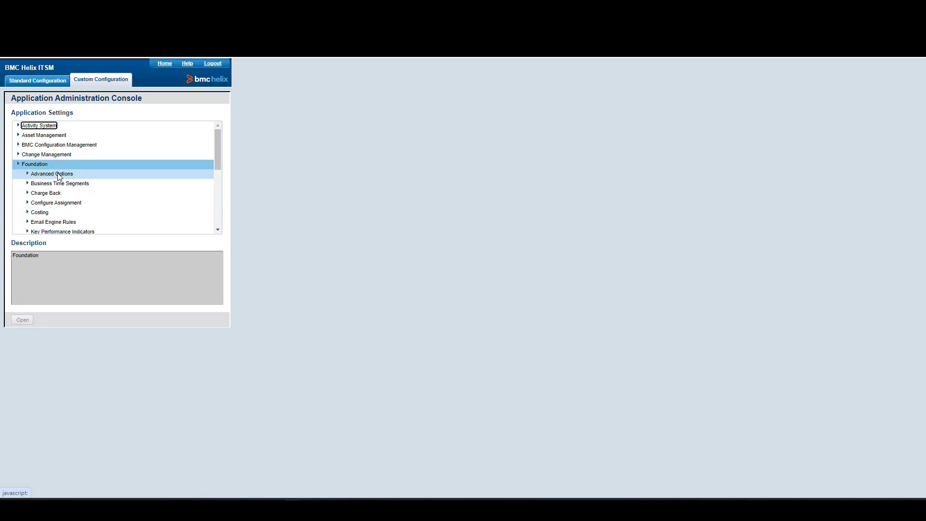
pyautogui.click(28, 174)
pyautogui.scroll(-2, 76, 173)
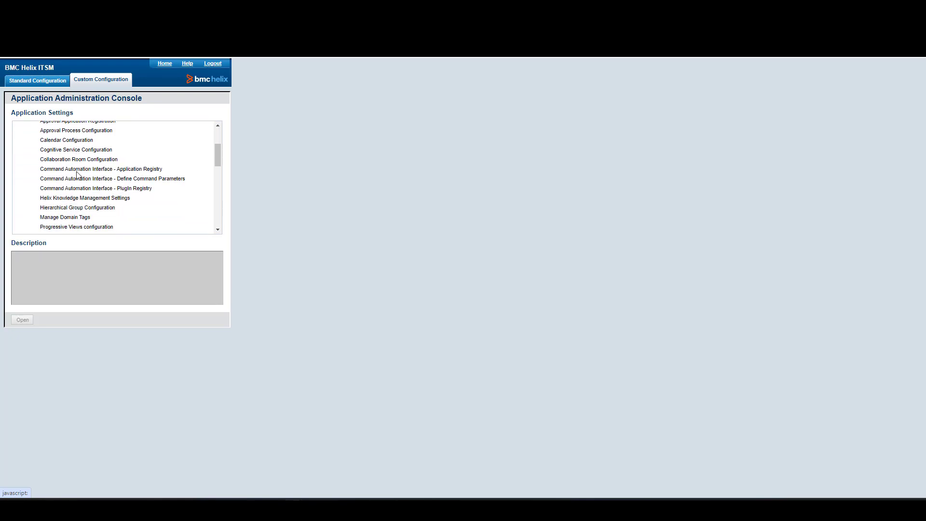
pyautogui.scroll(-3, 77, 172)
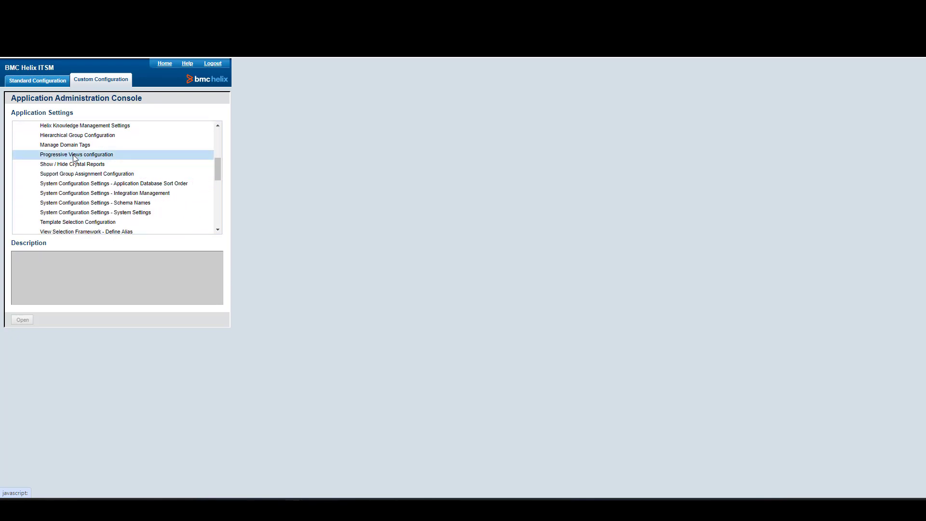
pyautogui.click(75, 155)
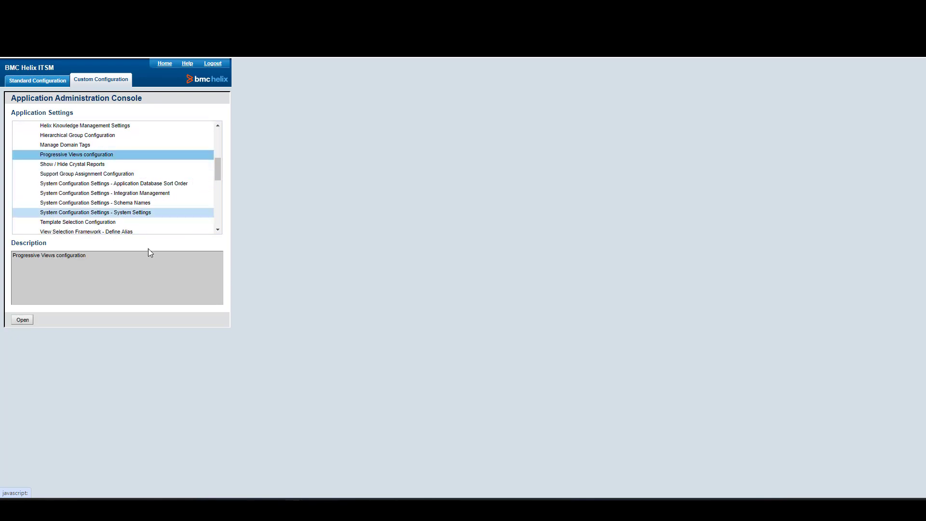
pyautogui.click(21, 321)
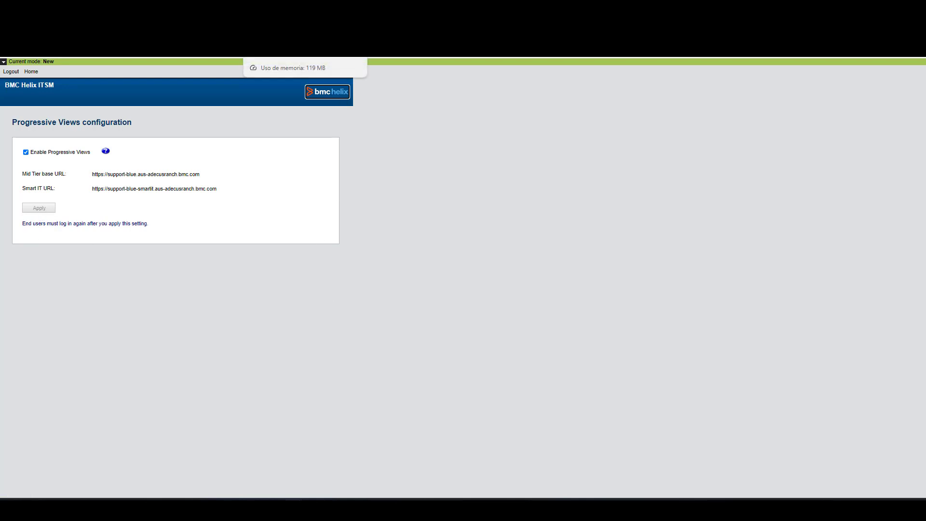
pyautogui.hotkey('ctrl', 'w')
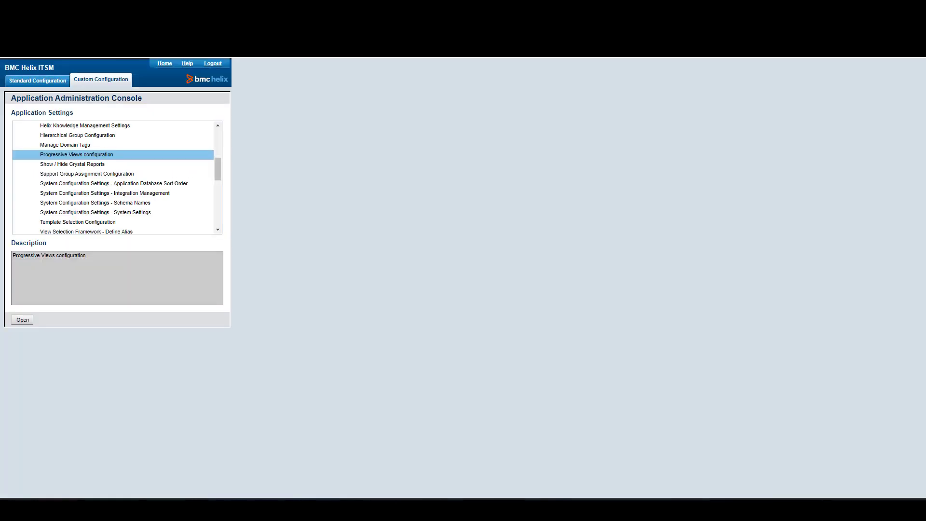
# - Go to IT Home and show the applications list at AR System Administration
pyautogui.click(165, 70)
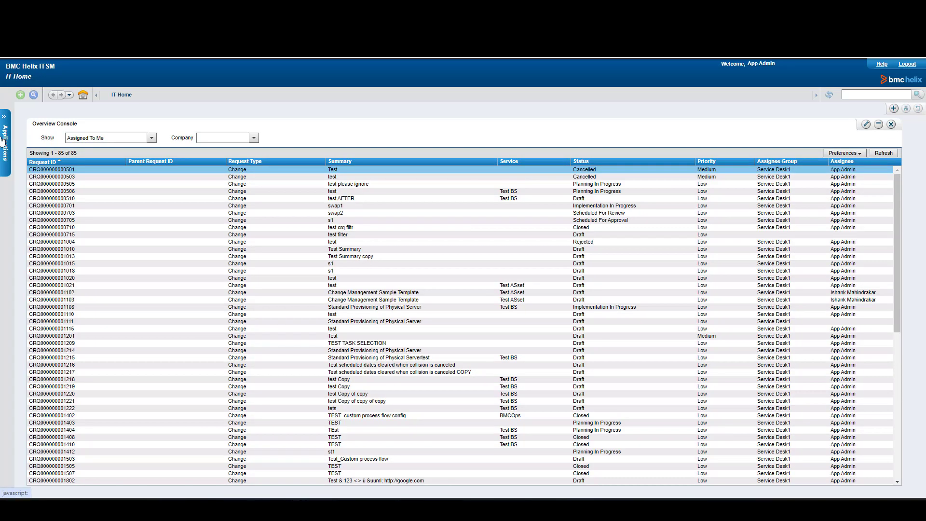
pyautogui.click(4, 141)
pyautogui.moveTo(5, 141)
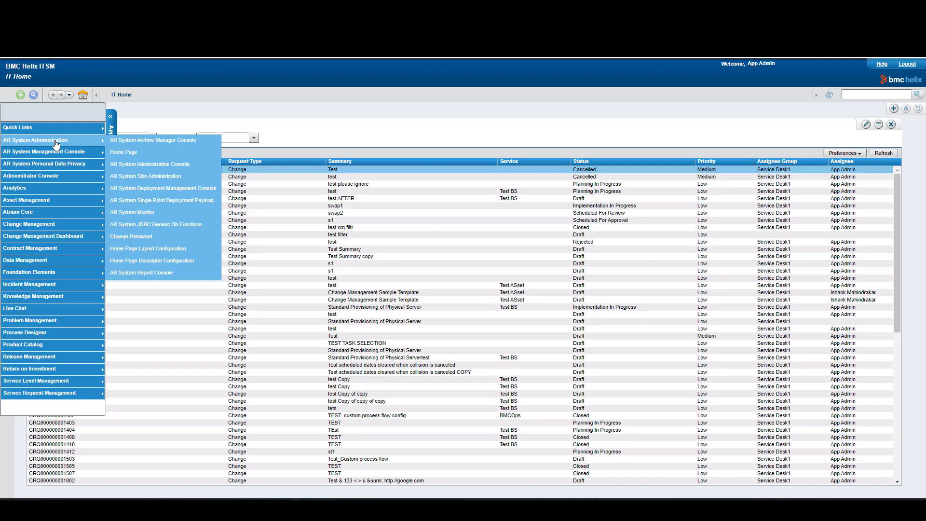
# - Open System > General > Centralized Configuration and load all com.bmc.arsys.smartit settings
pyautogui.click(148, 168)
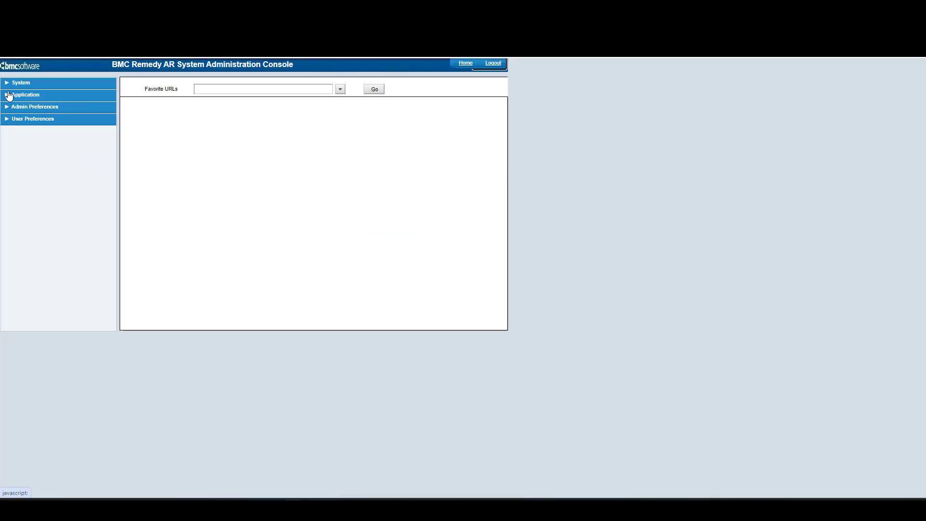
pyautogui.click(8, 85)
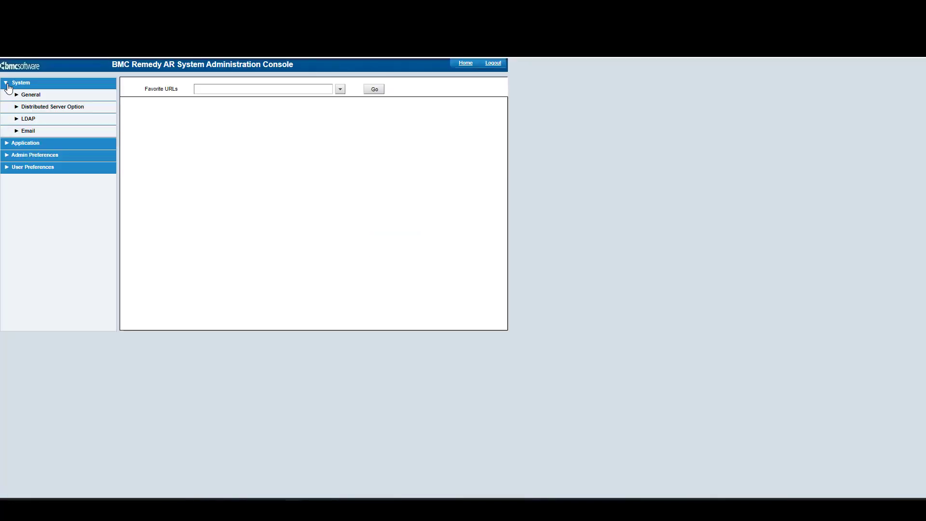
pyautogui.click(16, 96)
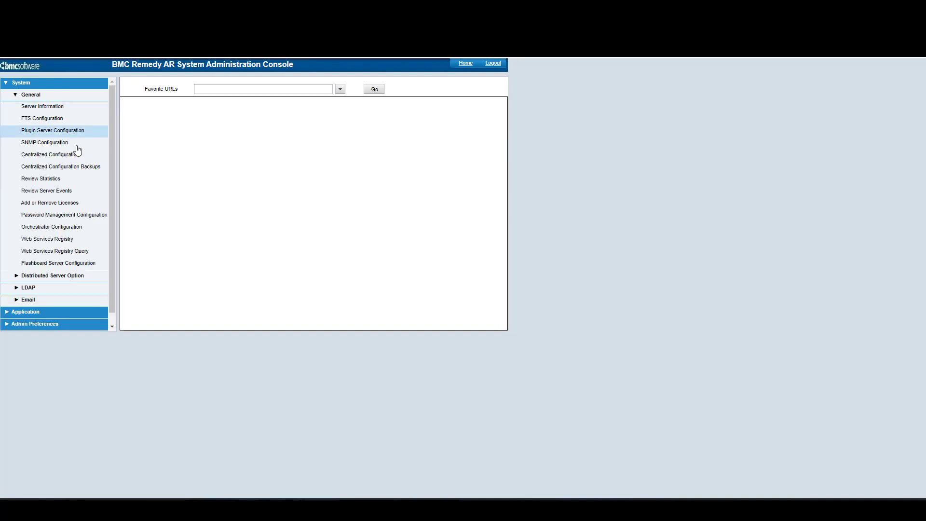
pyautogui.click(45, 156)
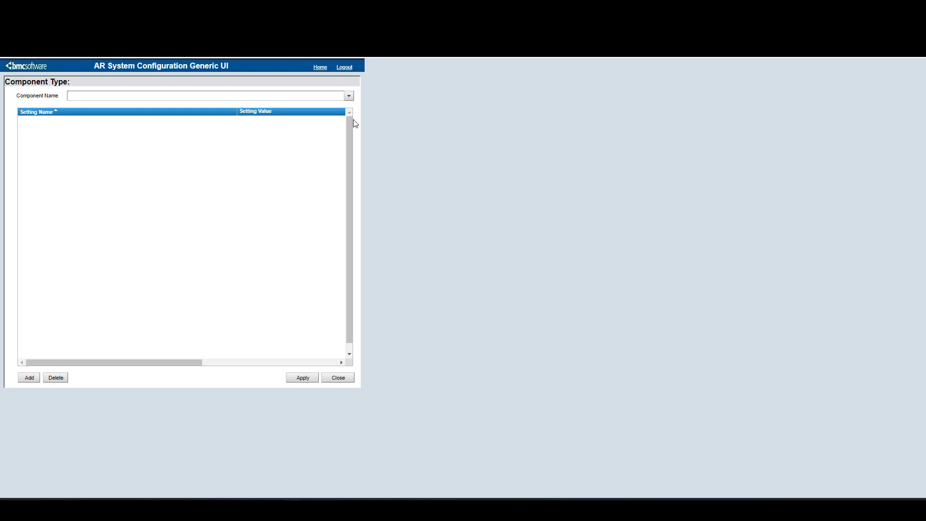
pyautogui.click(348, 99)
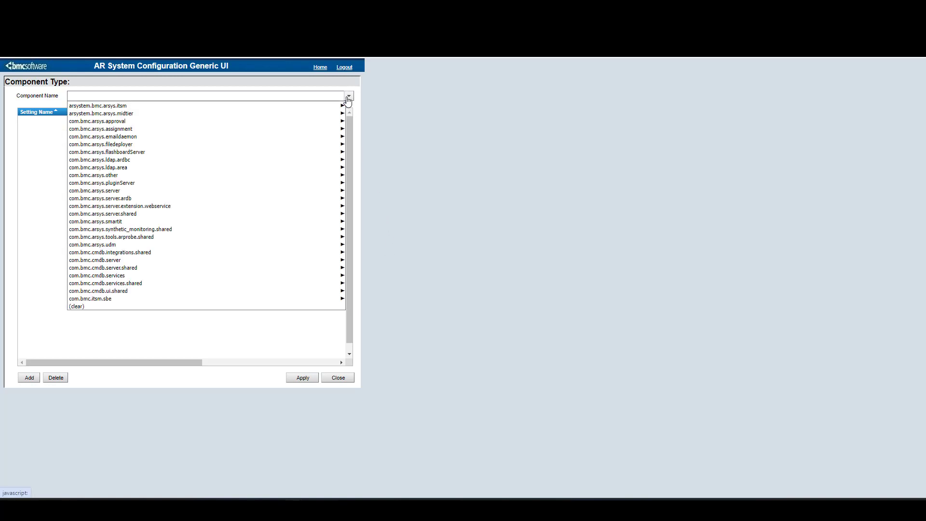
pyautogui.moveTo(324, 220)
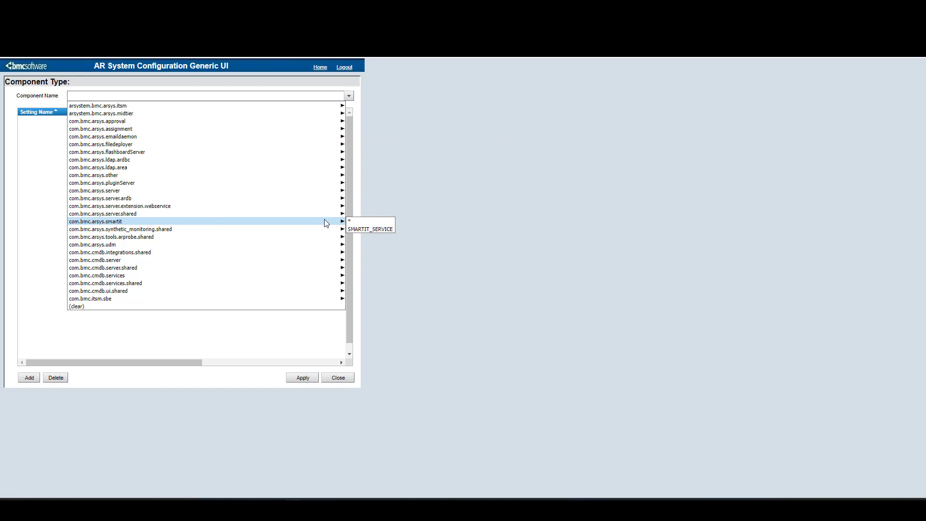
pyautogui.click(355, 221)
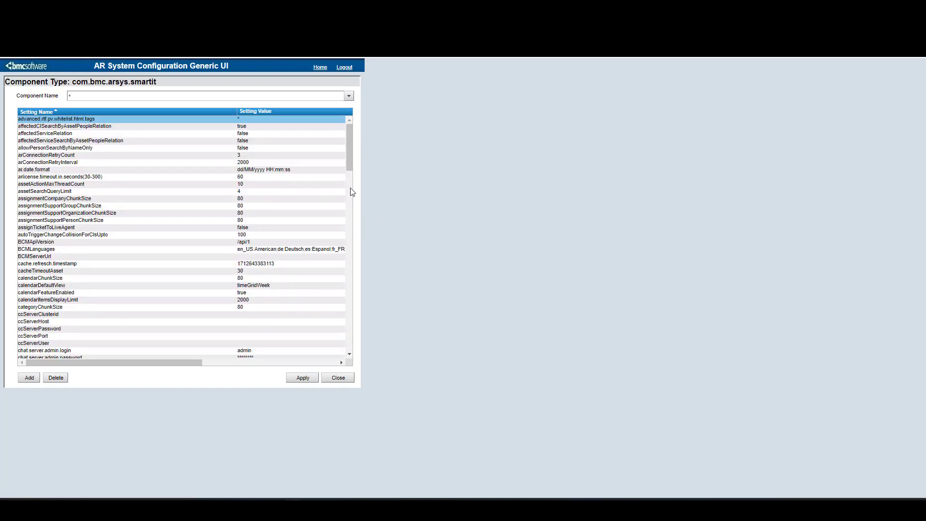
# - Scroll to the enableIS settings, select enableSharedTicketConsole, and add a blank setting row
pyautogui.moveTo(351, 159); pyautogui.dragTo(355, 244)
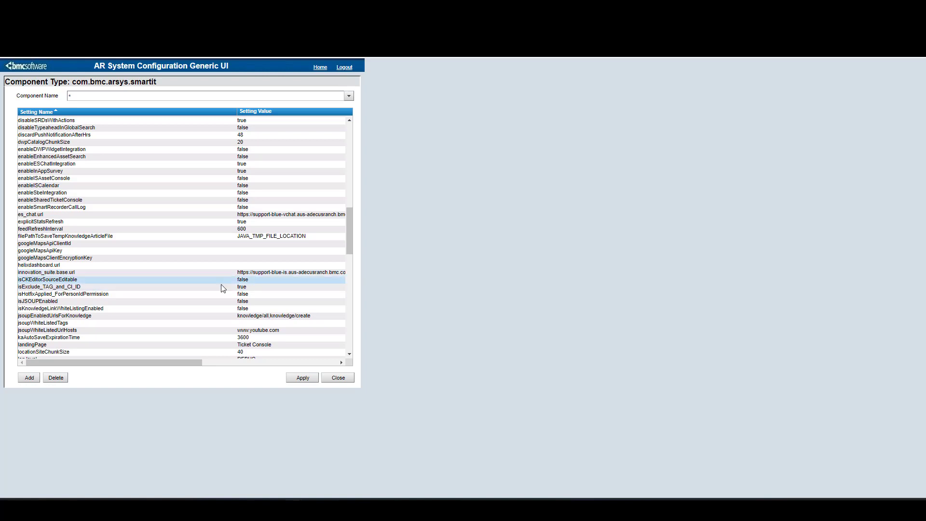
pyautogui.moveTo(190, 364); pyautogui.dragTo(135, 365)
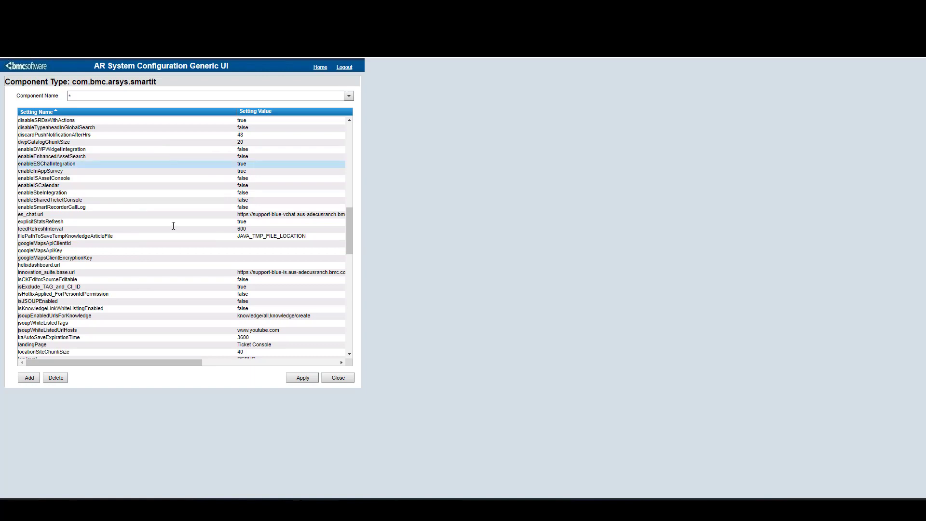
pyautogui.scroll(2, 140, 140)
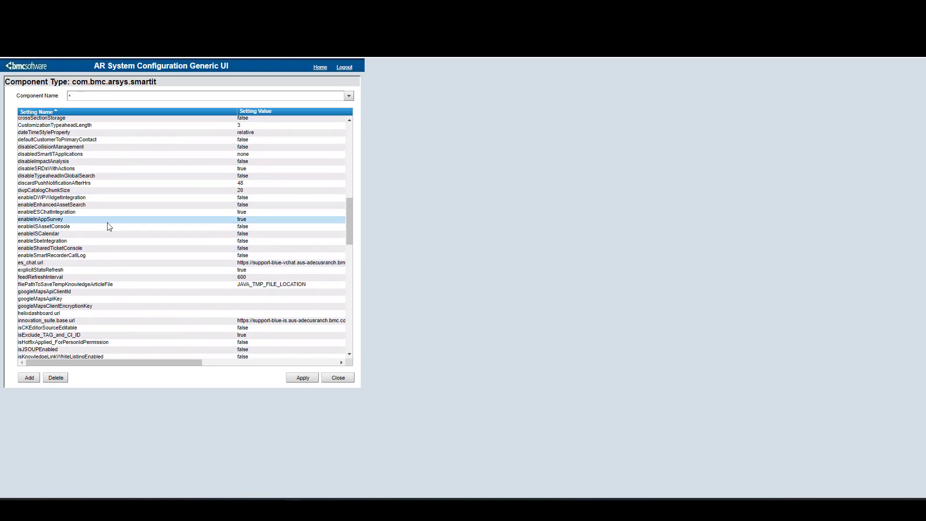
pyautogui.scroll(1, 71, 224)
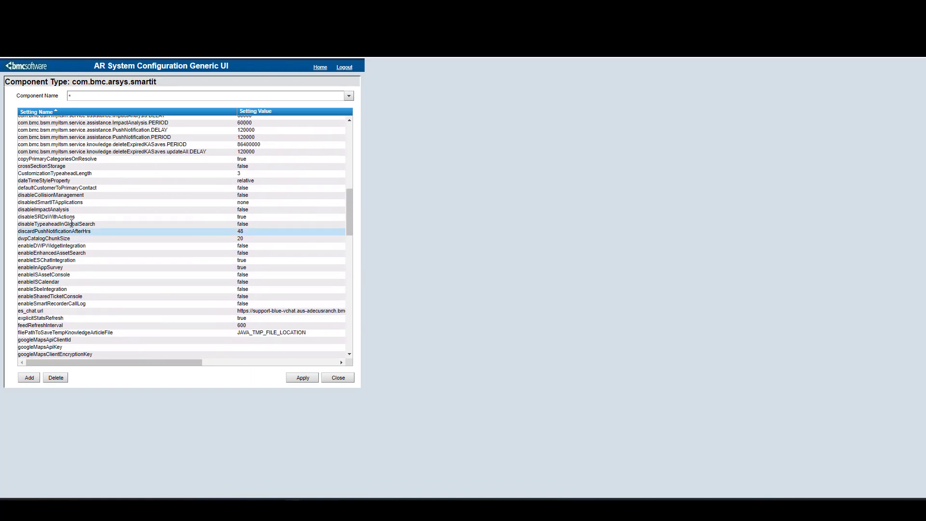
pyautogui.click(64, 282)
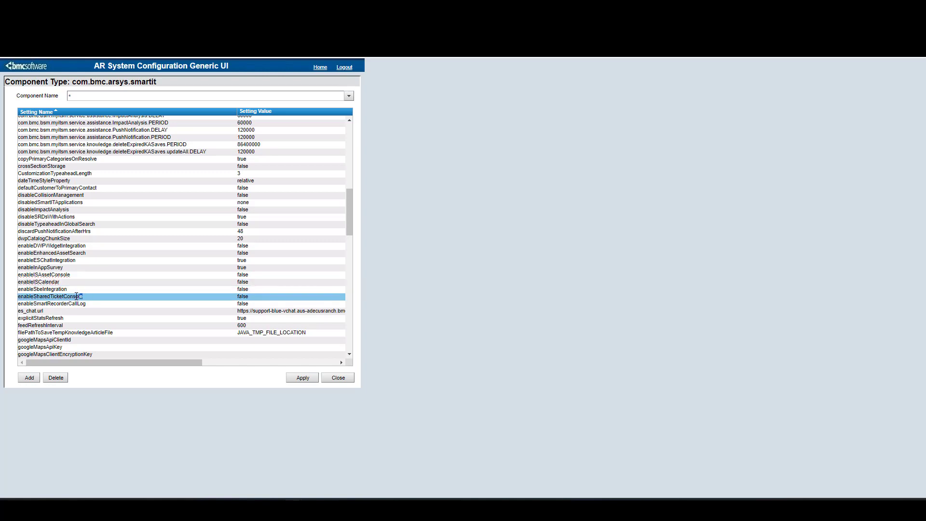
pyautogui.moveTo(76, 296); pyautogui.dragTo(18, 296)
pyautogui.click(28, 379)
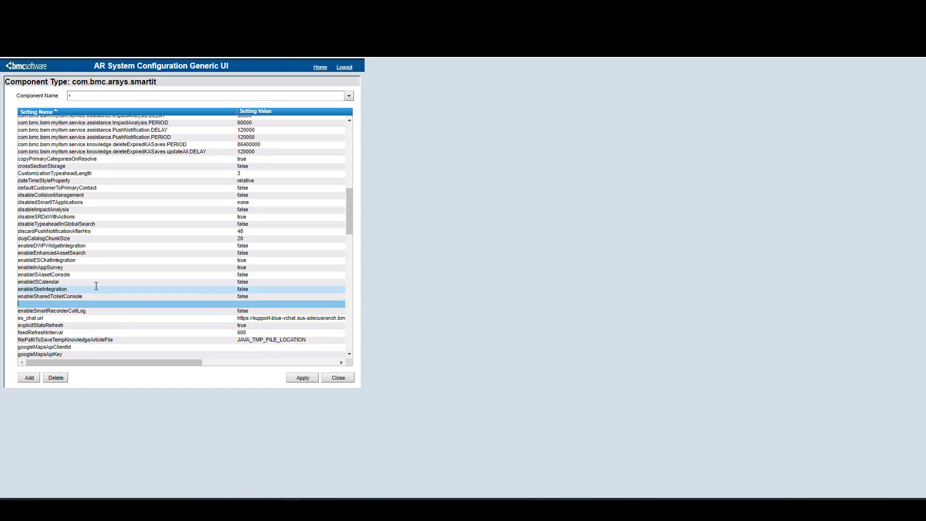
# - Enter true for enableISAssetConsole, enableISCalendar and enableSharedTicketConsole, apply, and close the Generic UI
pyautogui.click(78, 273)
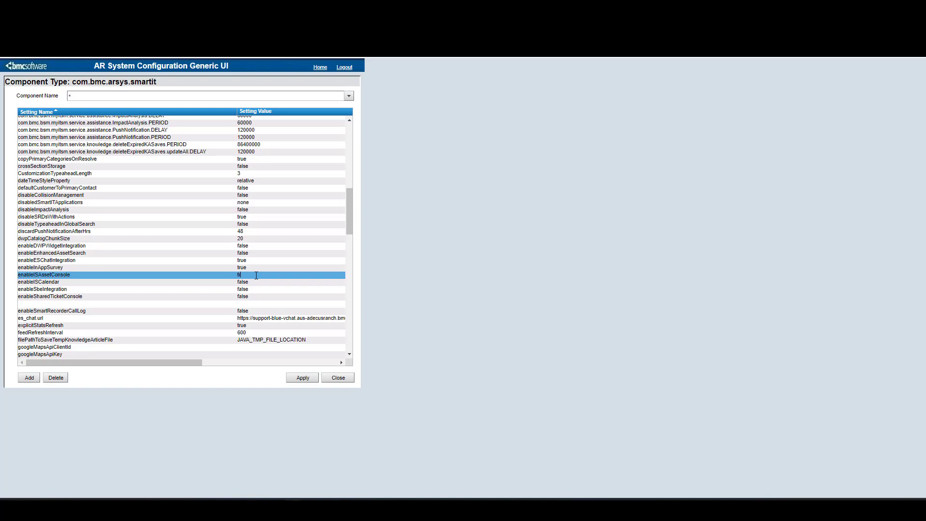
pyautogui.click(257, 281)
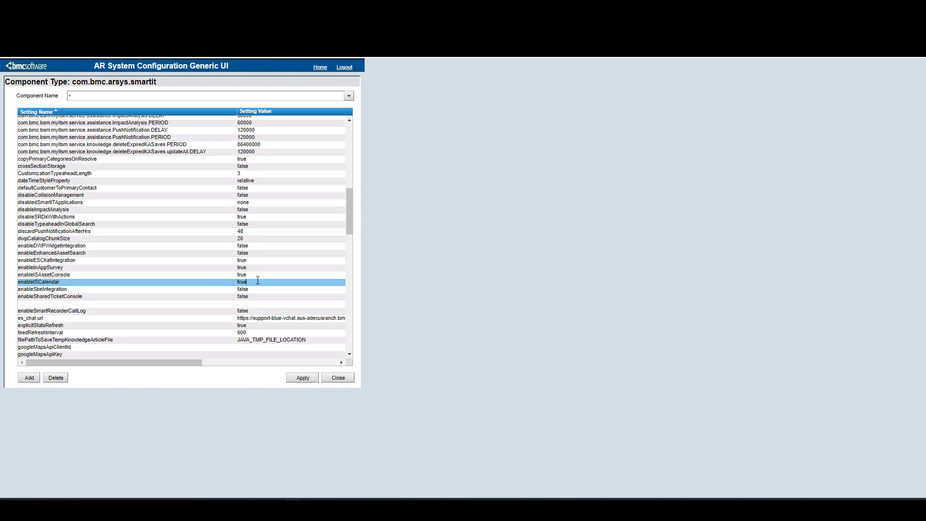
pyautogui.click(259, 296)
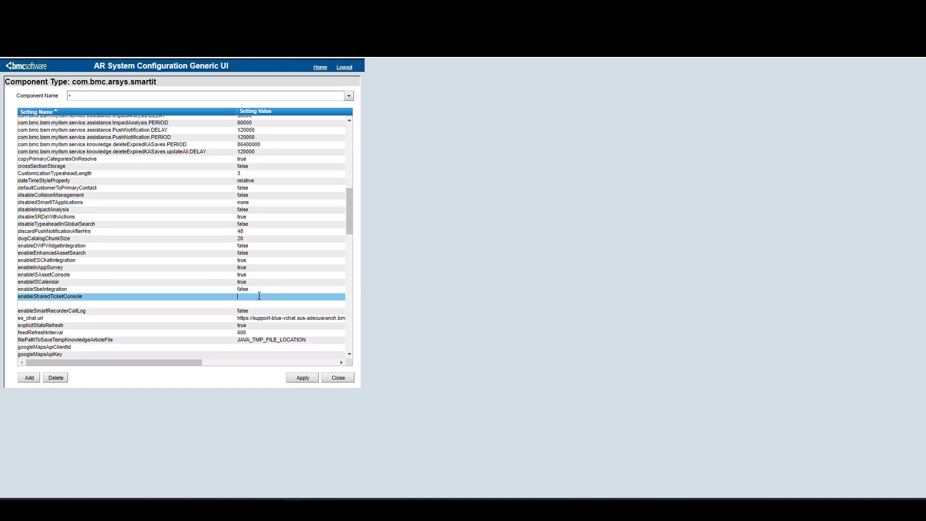
pyautogui.click(302, 381)
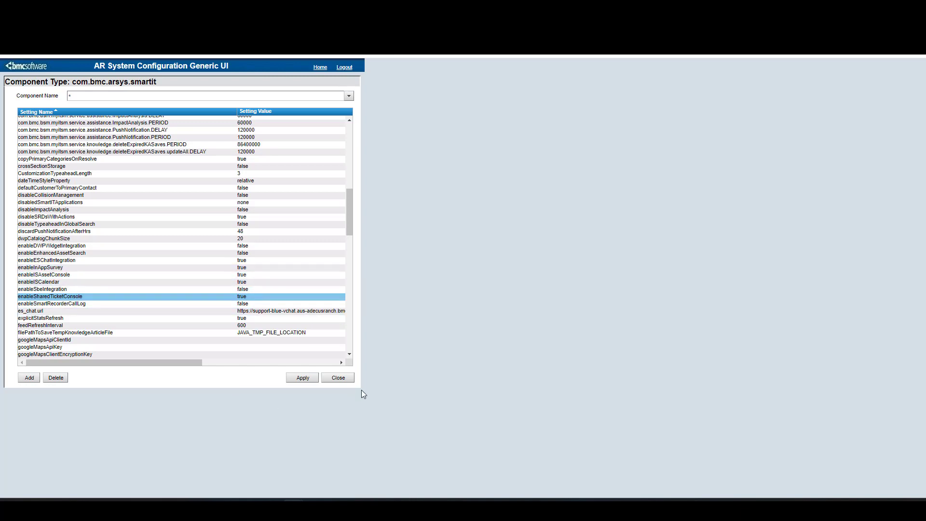
pyautogui.click(340, 380)
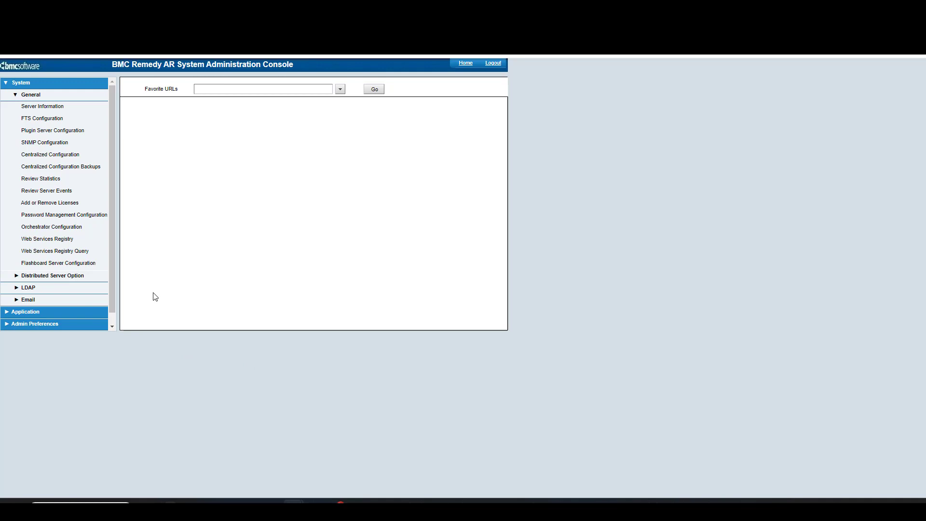
# - Open Add or Remove Licenses and scroll through the license list
pyautogui.click(50, 205)
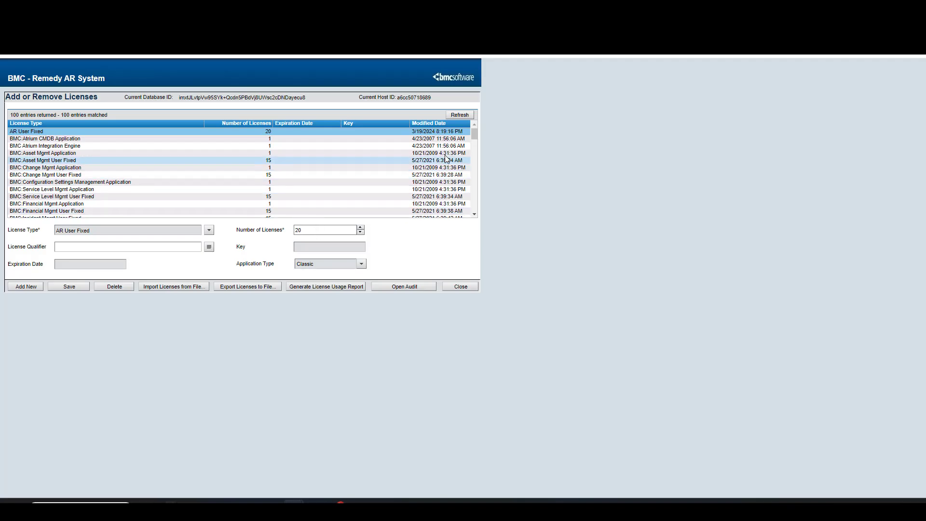
pyautogui.scroll(-6, 137, 166)
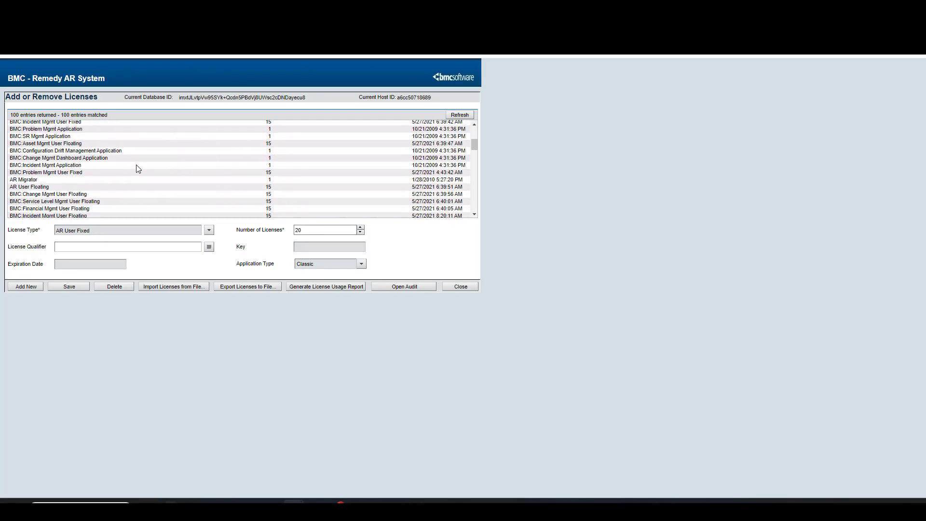
pyautogui.scroll(-4, 136, 165)
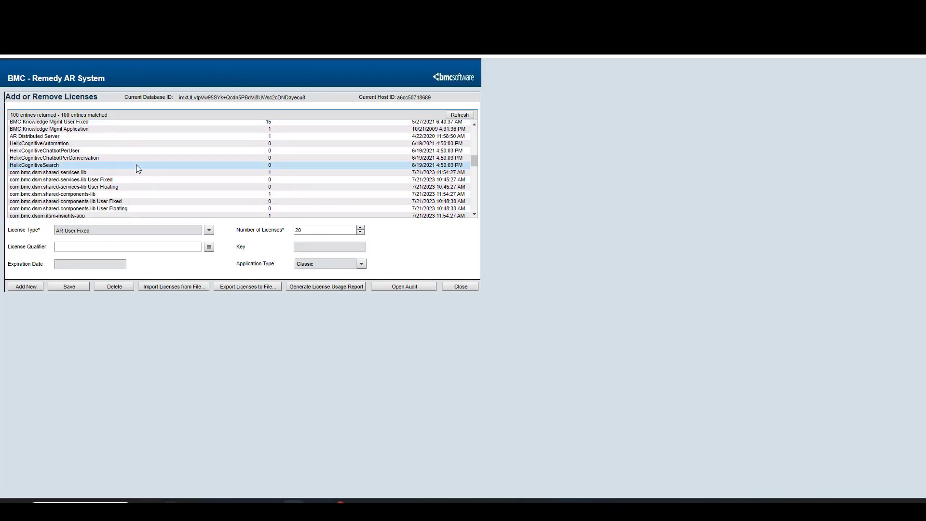
pyautogui.scroll(-2, 97, 164)
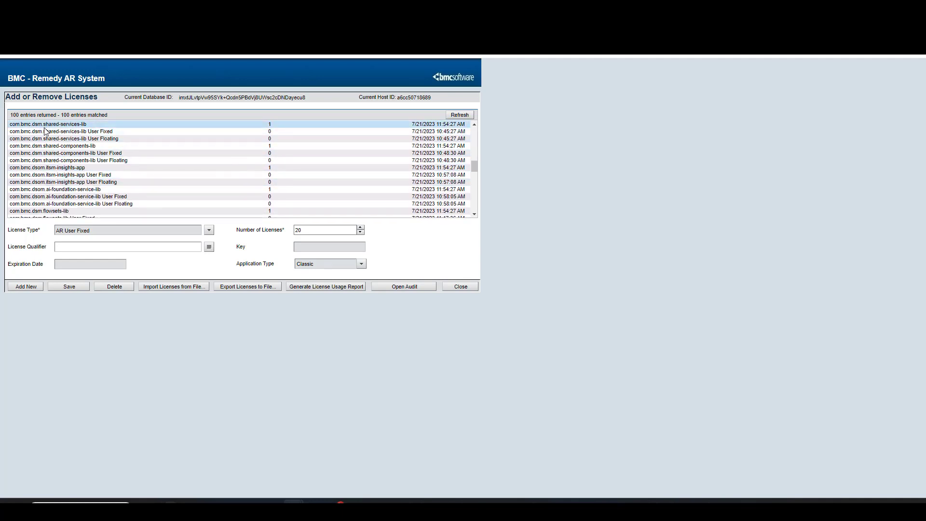
pyautogui.scroll(2, 53, 153)
pyautogui.scroll(2, 54, 154)
# - Inspect the com.bmc.dsm.shared-services-lib and shared-components-lib license entries
pyautogui.click(76, 173)
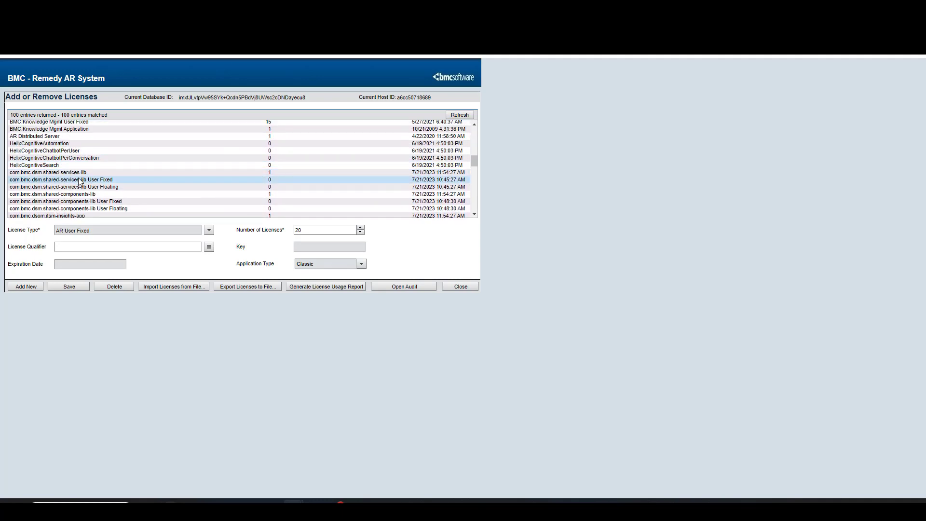
pyautogui.click(79, 176)
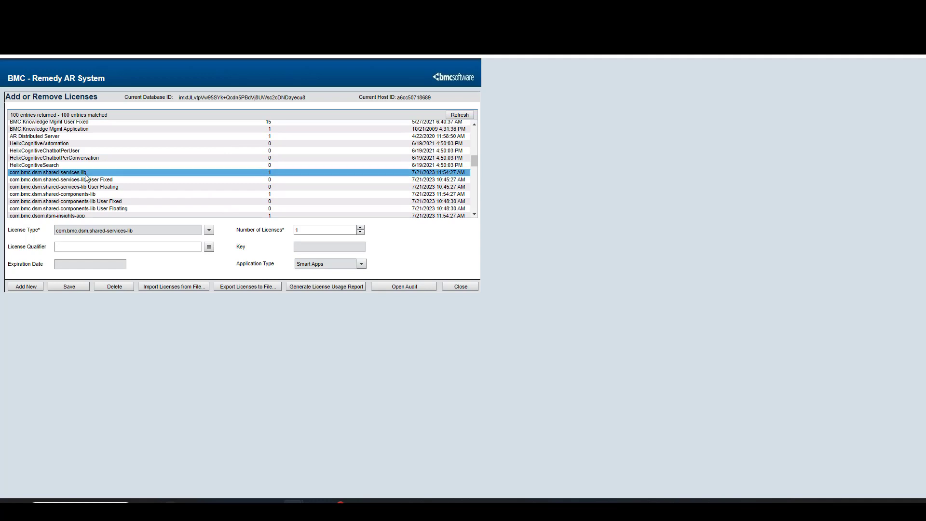
pyautogui.scroll(-1, 97, 177)
pyautogui.scroll(-2, 97, 177)
pyautogui.scroll(2, 85, 198)
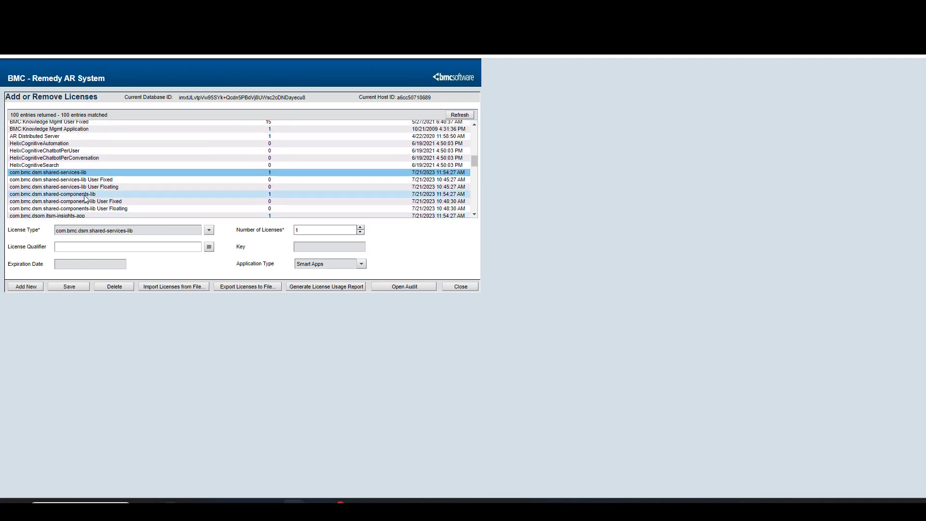
pyautogui.click(85, 195)
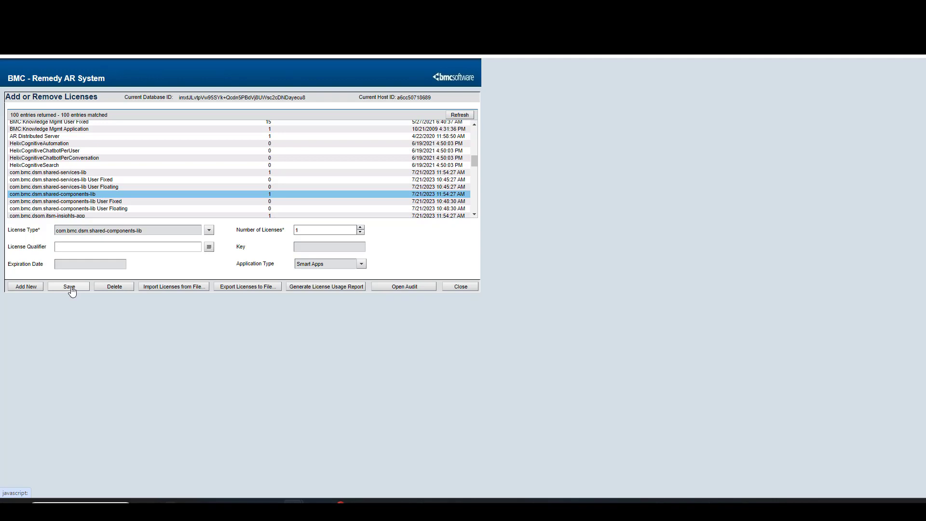
# - Close the license window and launch ITSM Application from the application launcher
pyautogui.click(460, 287)
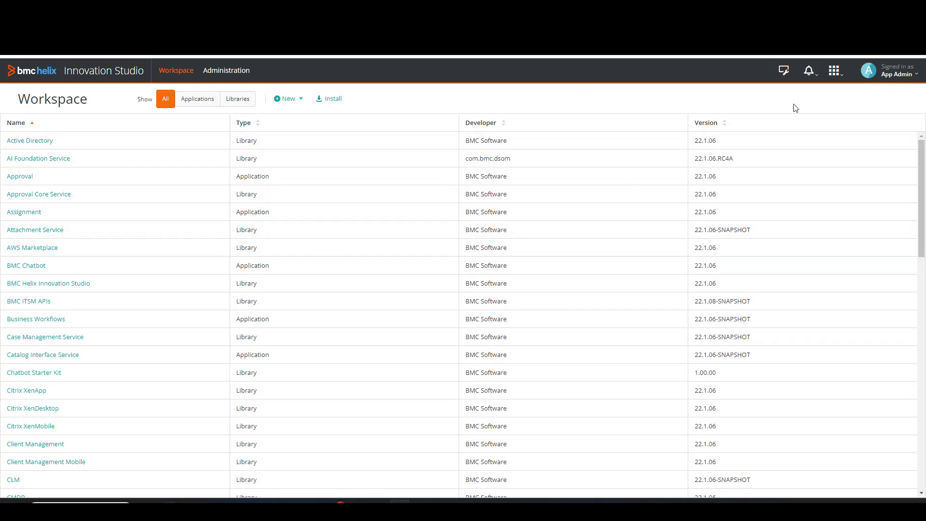
pyautogui.click(834, 72)
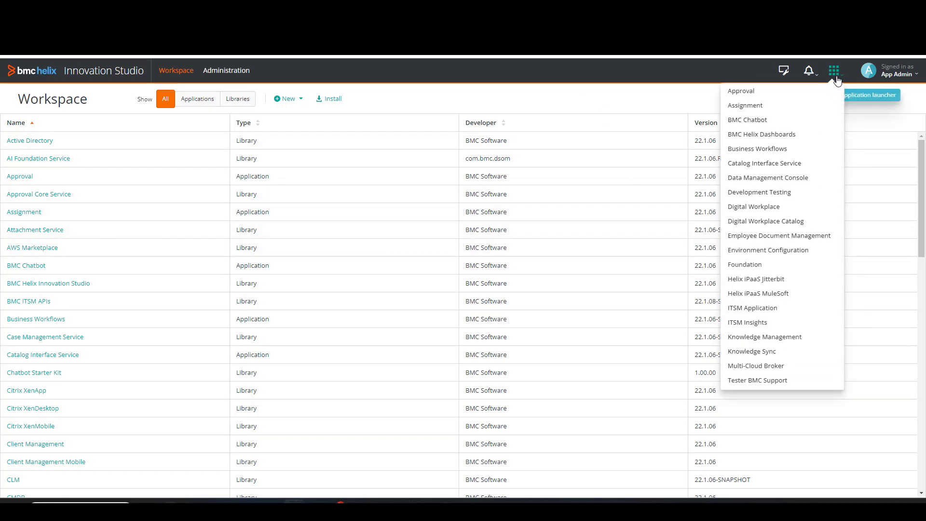
pyautogui.click(755, 311)
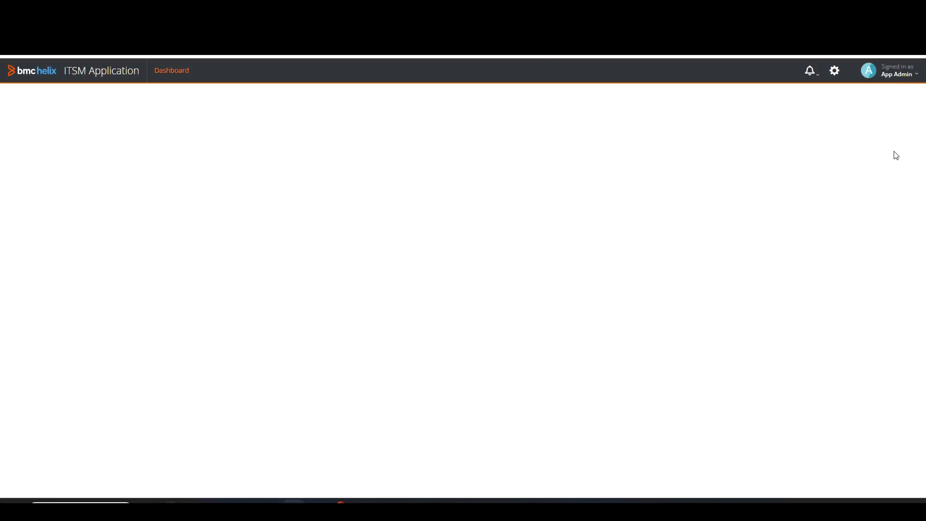
# - In Screen Configuration > Manage Views, activate Default Asset Console SM for the Asset Console
pyautogui.click(835, 72)
pyautogui.click(44, 186)
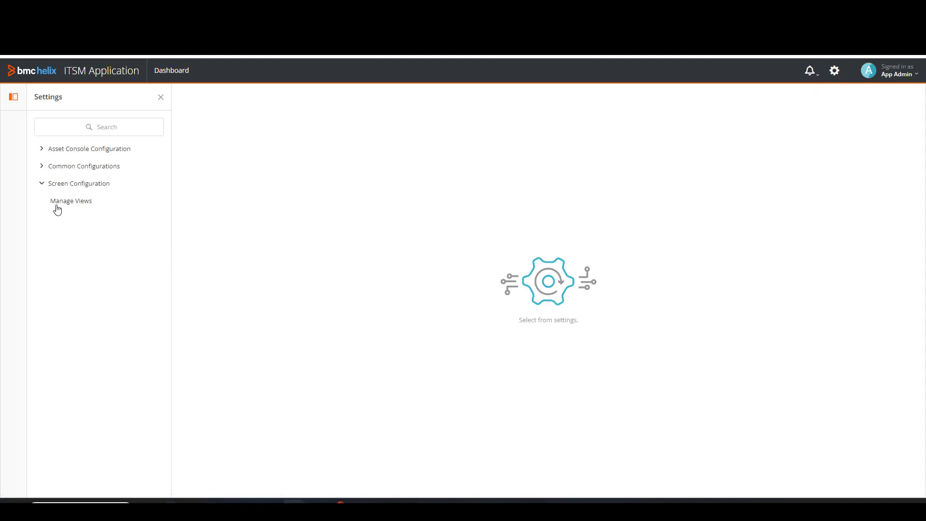
pyautogui.click(63, 207)
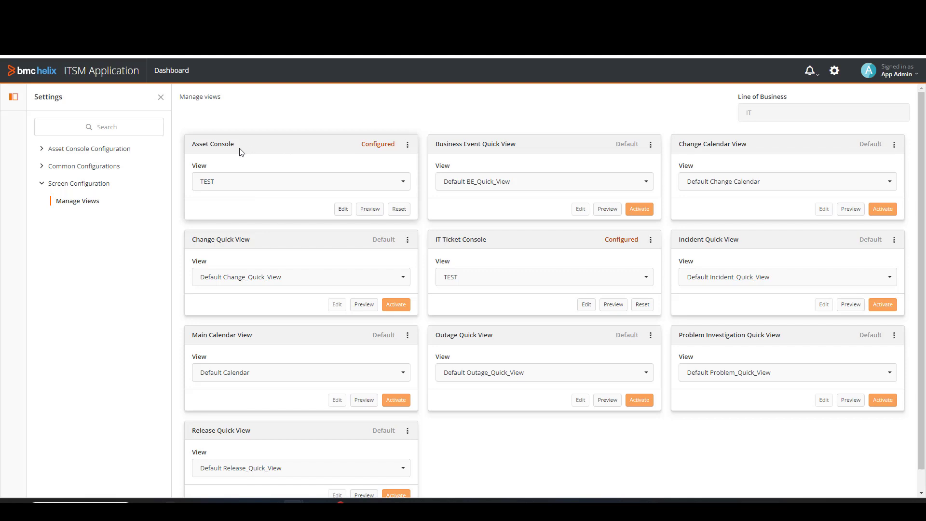
pyautogui.moveTo(235, 145); pyautogui.dragTo(191, 145)
pyautogui.click(494, 247)
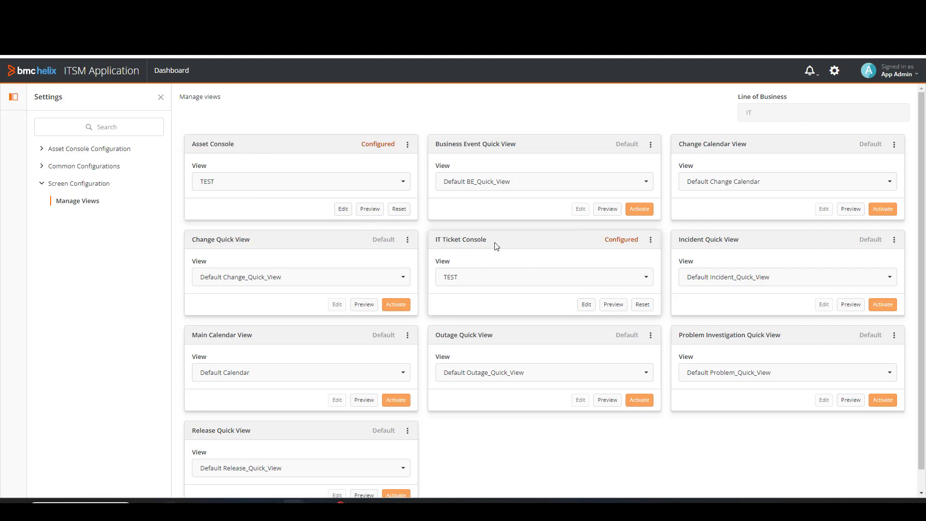
pyautogui.moveTo(497, 247); pyautogui.dragTo(430, 249)
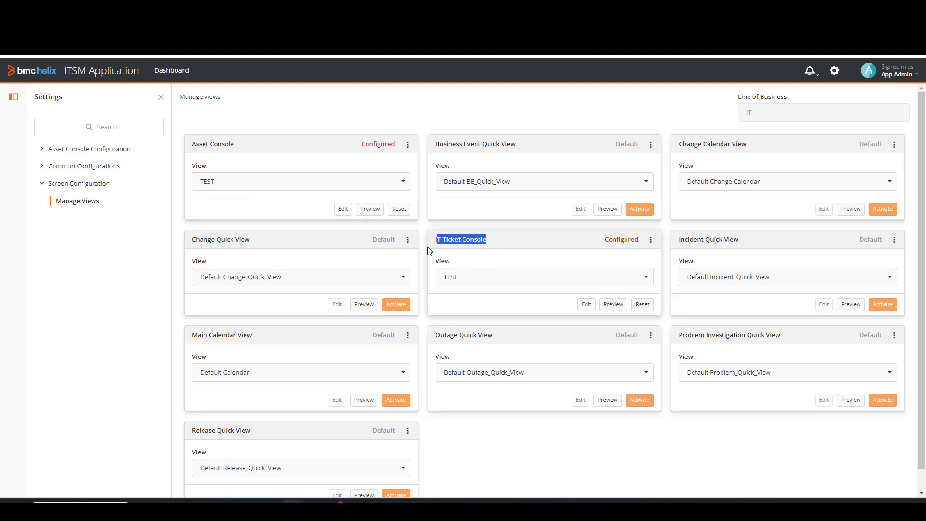
pyautogui.click(273, 184)
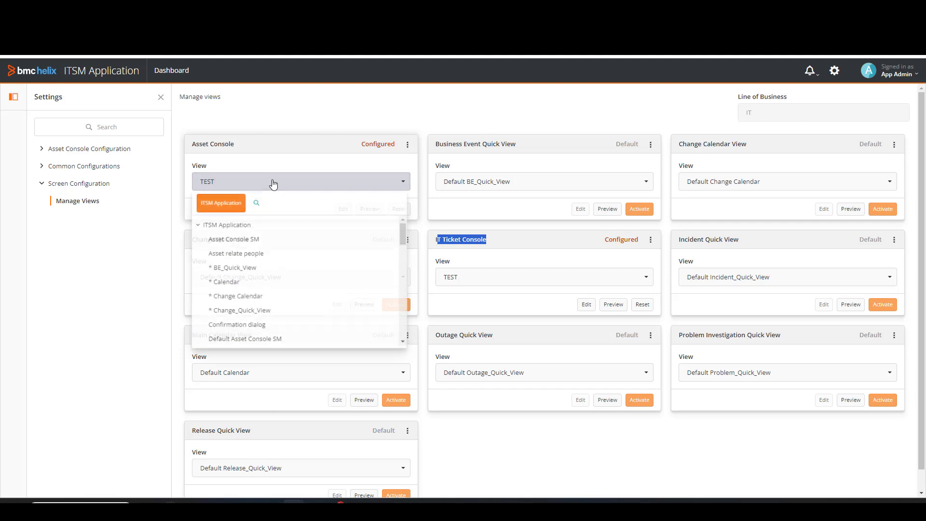
pyautogui.click(258, 341)
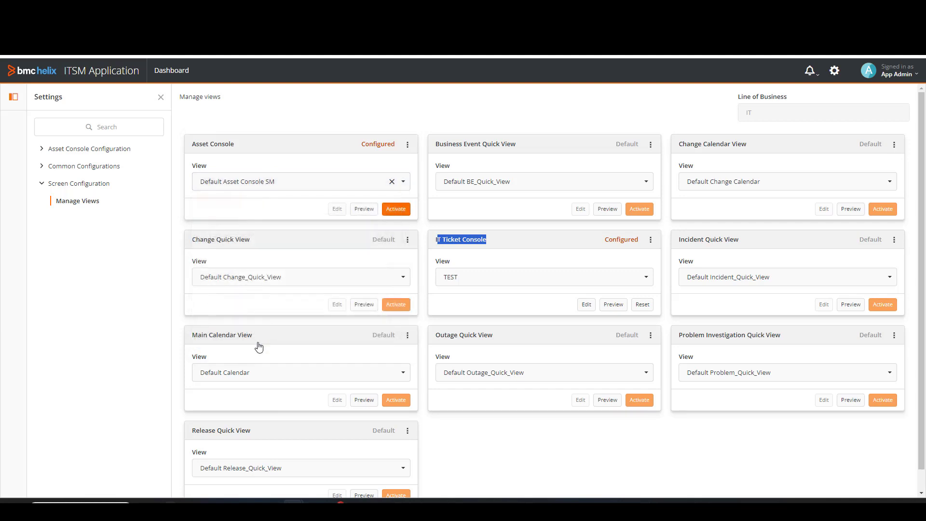
pyautogui.click(397, 209)
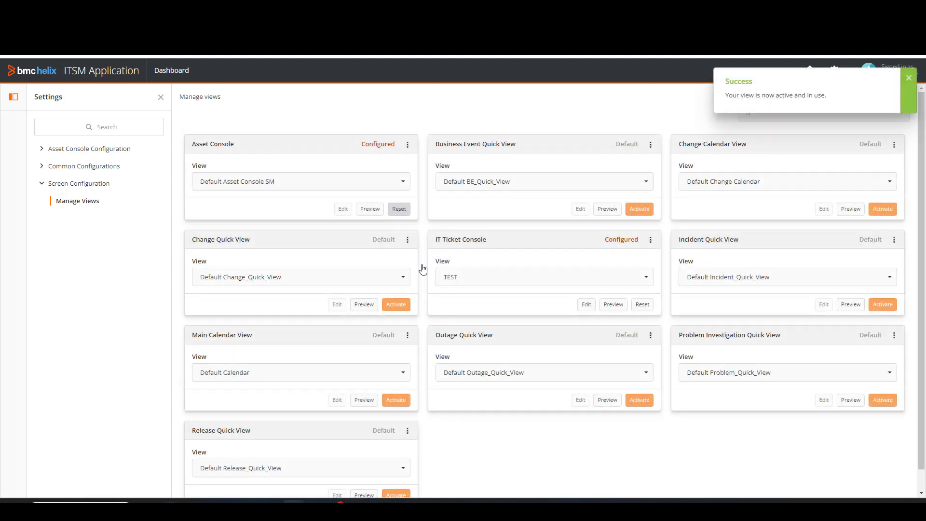
# - Activate Default IT Ticket Console SM for the IT Ticket Console
pyautogui.click(497, 283)
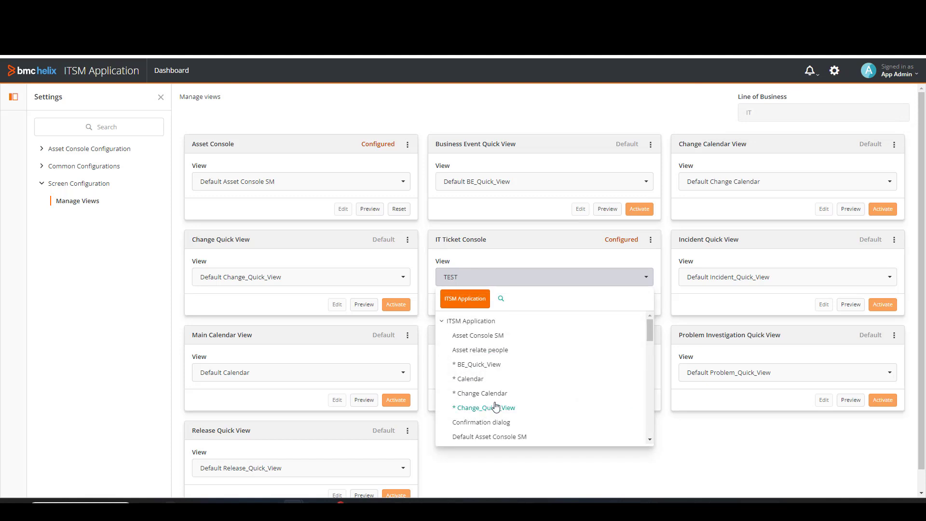
pyautogui.scroll(-5, 538, 407)
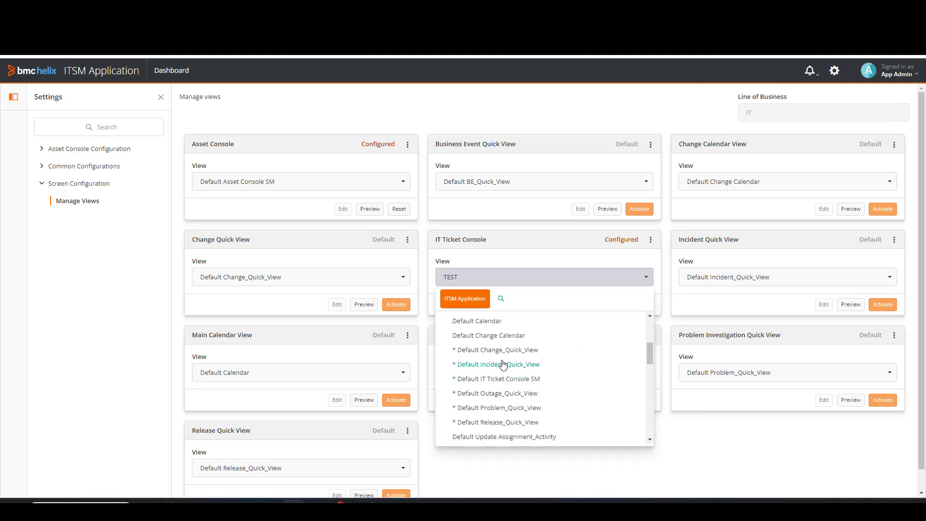
pyautogui.click(502, 380)
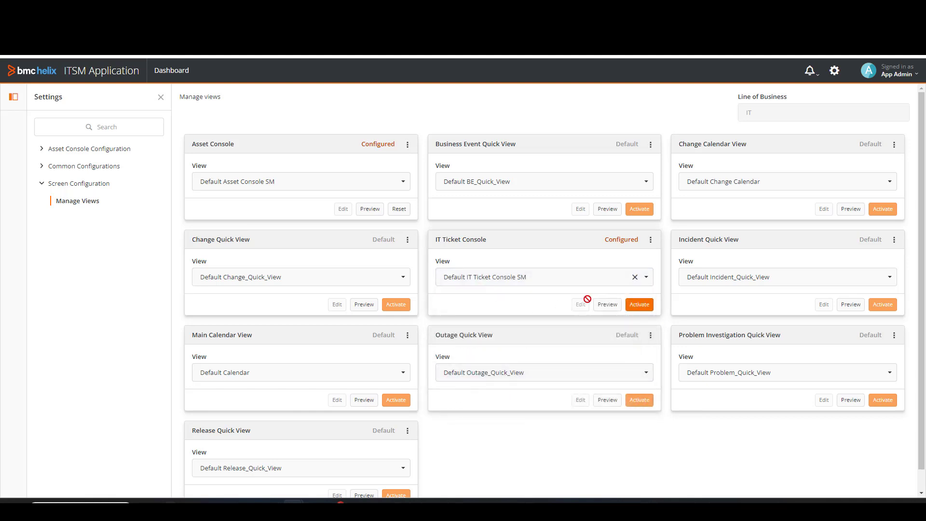
pyautogui.click(633, 308)
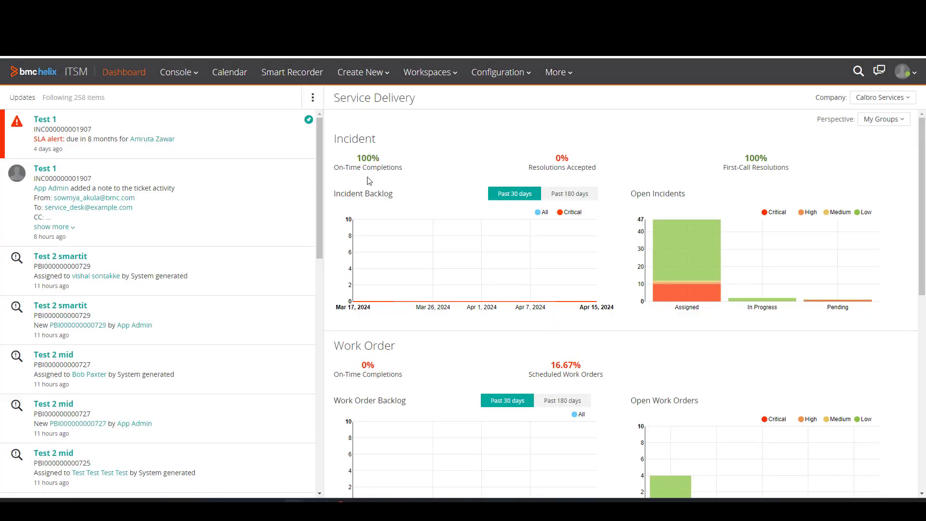
# - From the Console menu, view the Ticket Console, then the Asset Console's Printers list
pyautogui.click(188, 77)
pyautogui.click(189, 131)
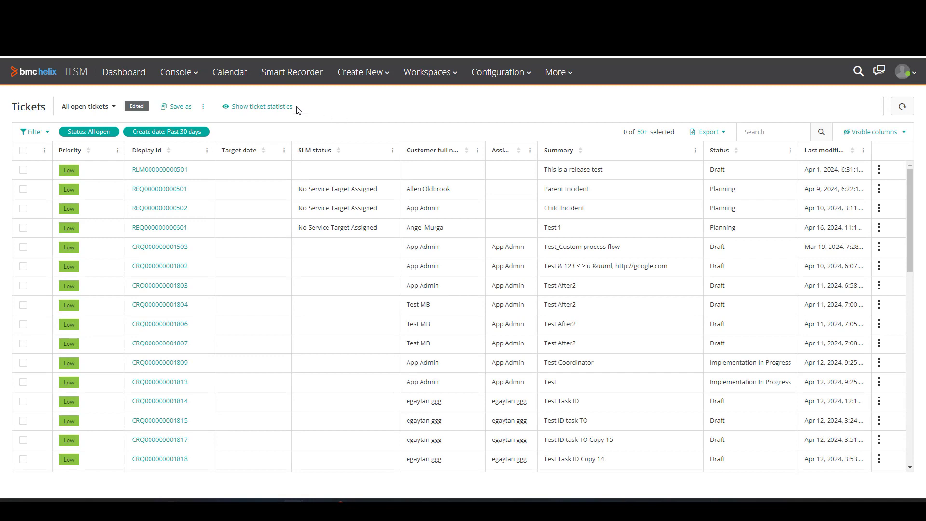
pyautogui.click(176, 76)
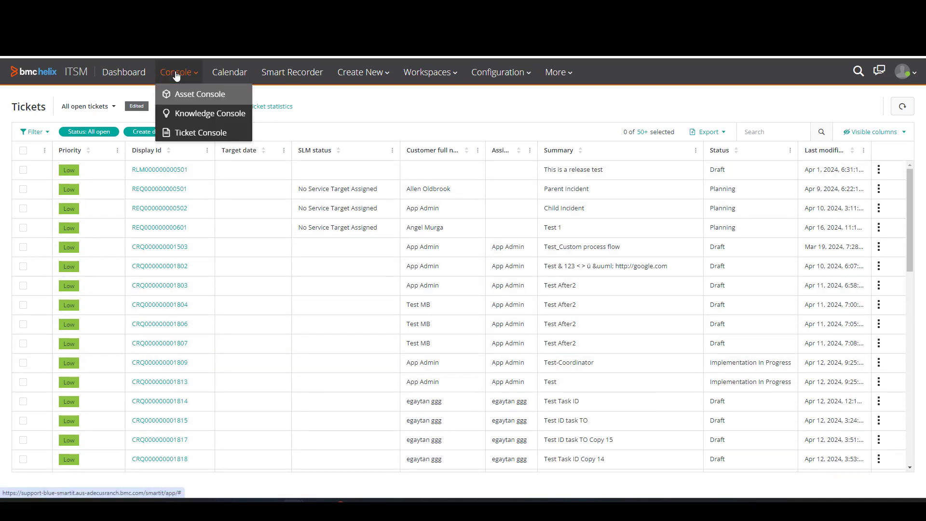
pyautogui.click(180, 94)
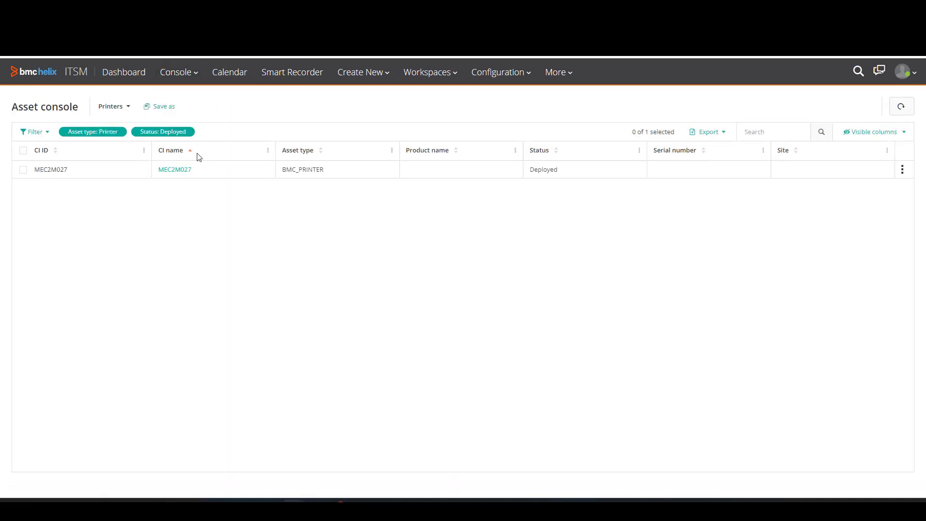